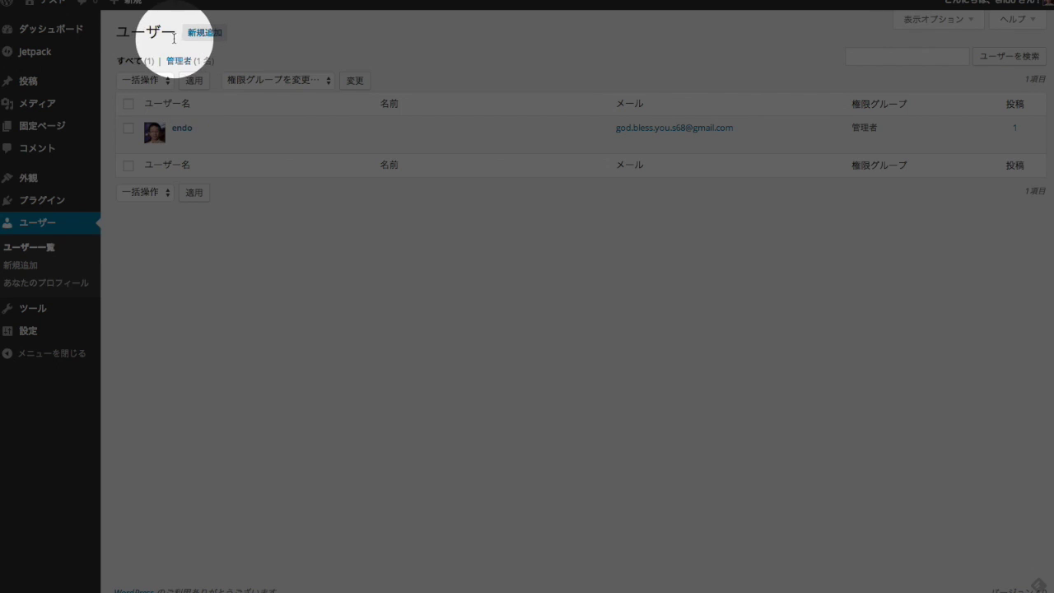
Open the Add New User form and tick the option to e-mail the password to the new user.
click(219, 33)
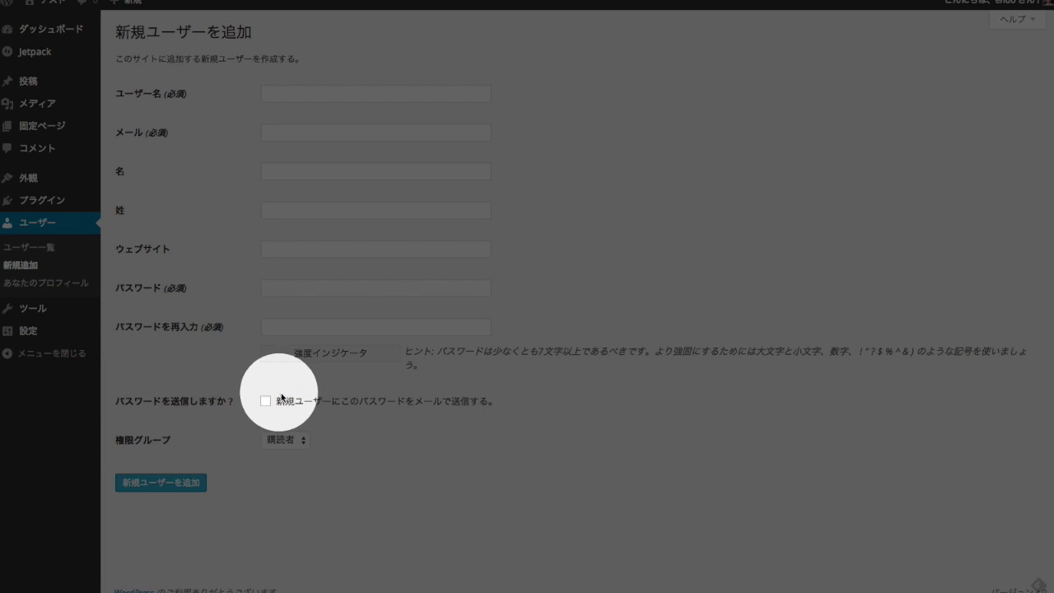
click(264, 403)
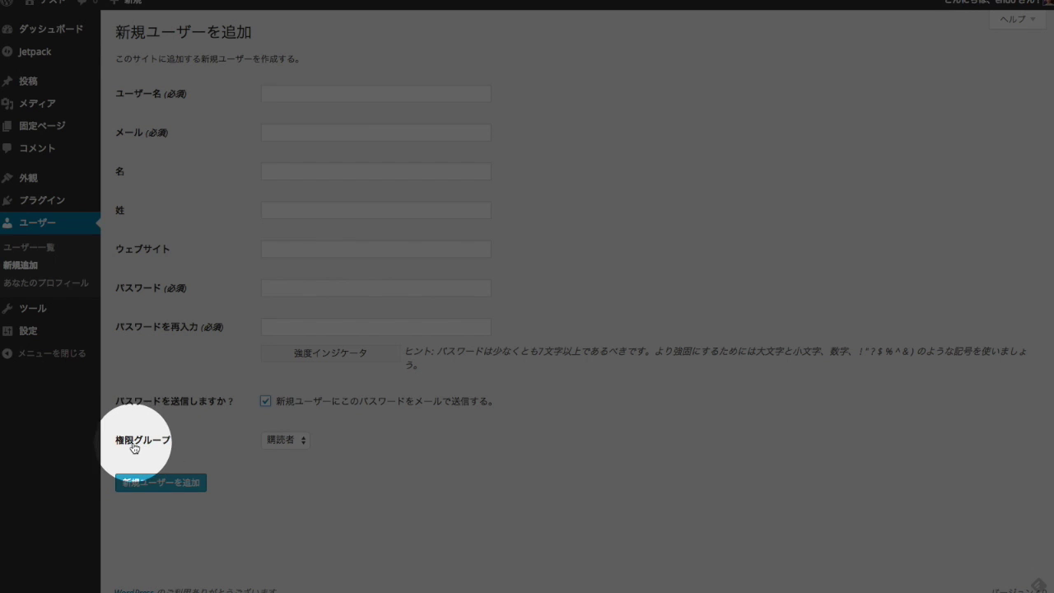
click(151, 446)
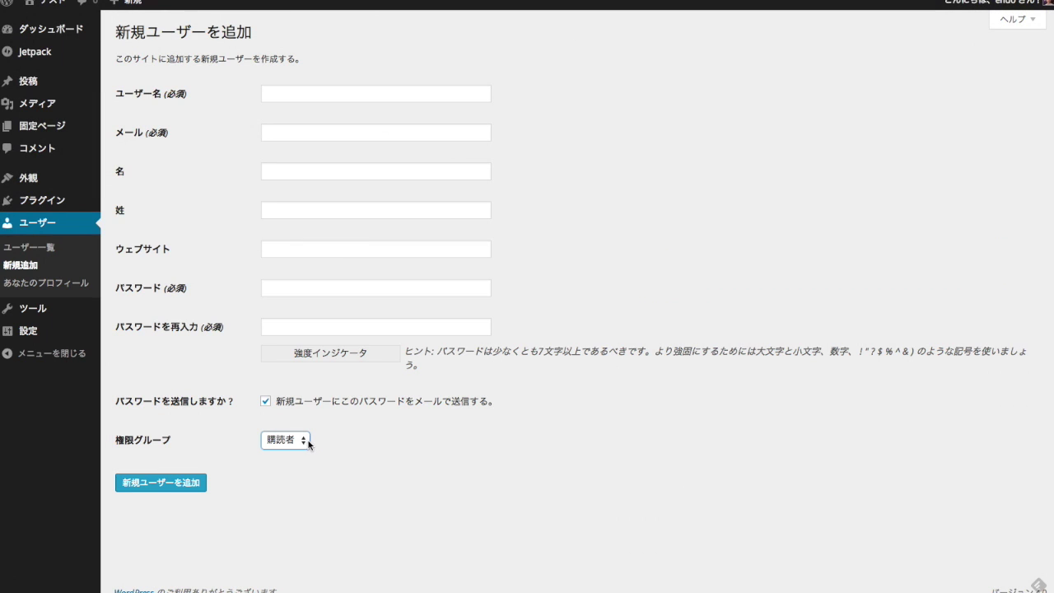
click(298, 444)
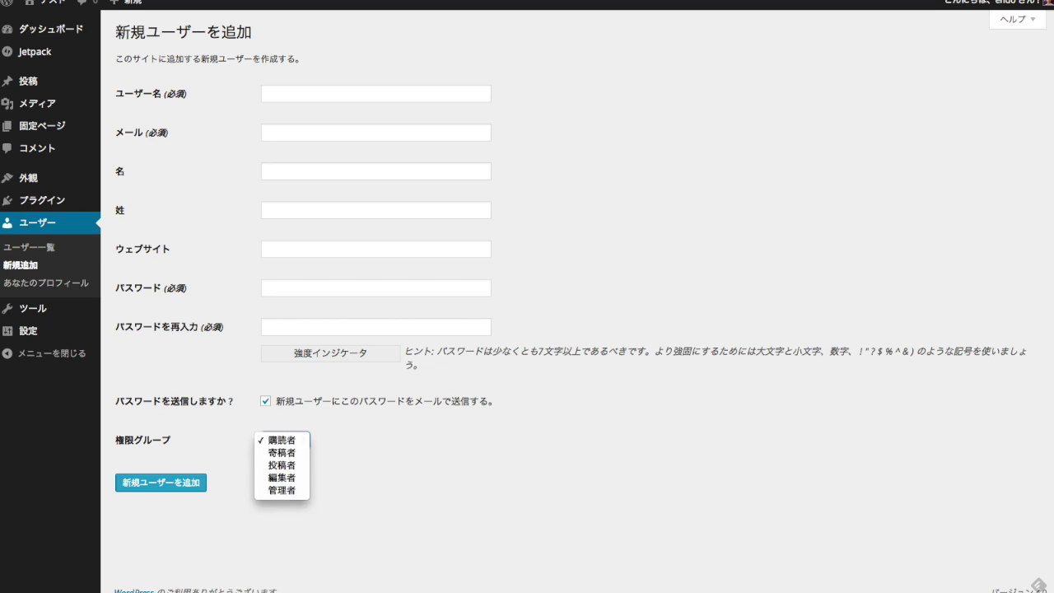
key(Escape)
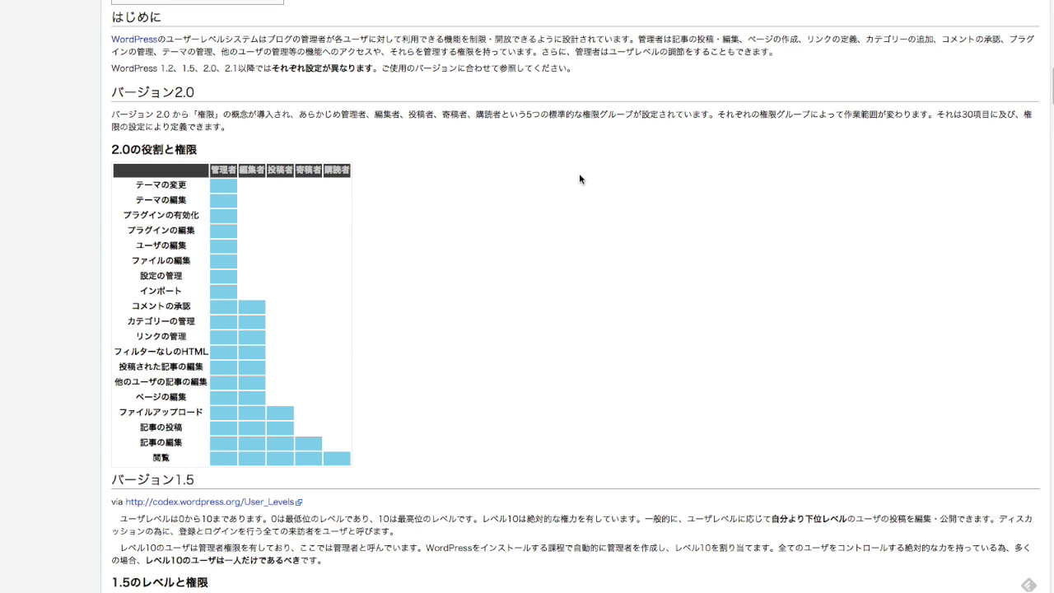
scroll(579, 175, up, 15)
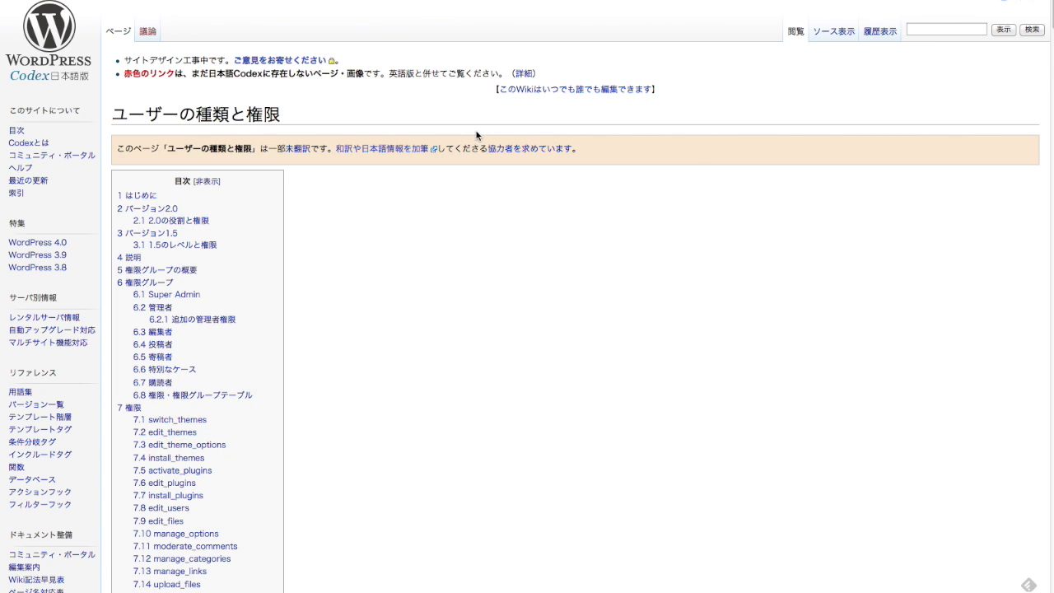
Scroll down the Codex ユーザーの種類と権限 page to read its role table.
scroll(462, 137, down, 10)
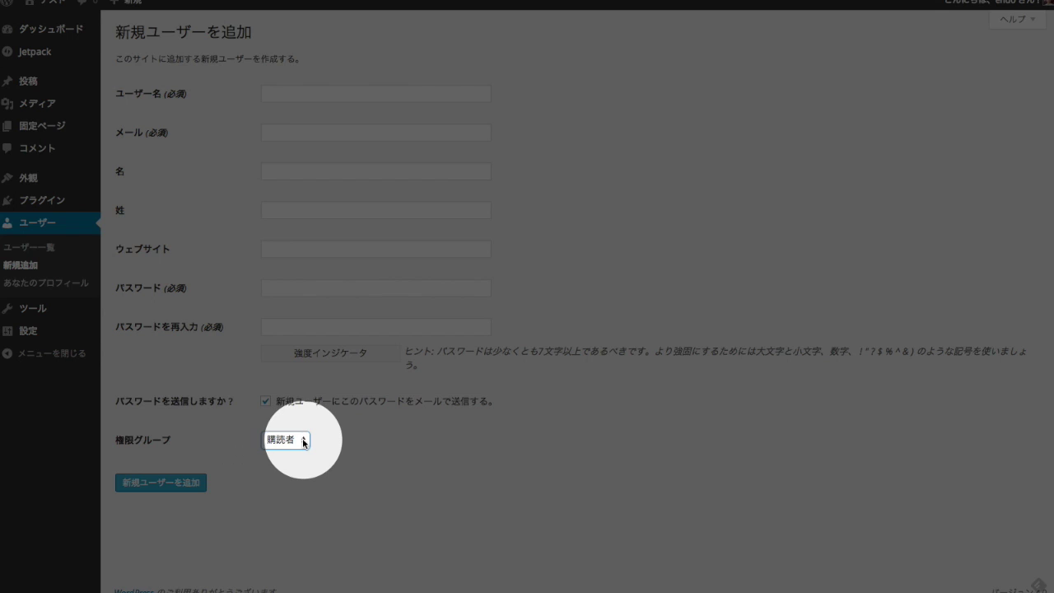
Leave the new user's role on 購読者 and return to the ユーザー一覧 list without submitting.
click(303, 443)
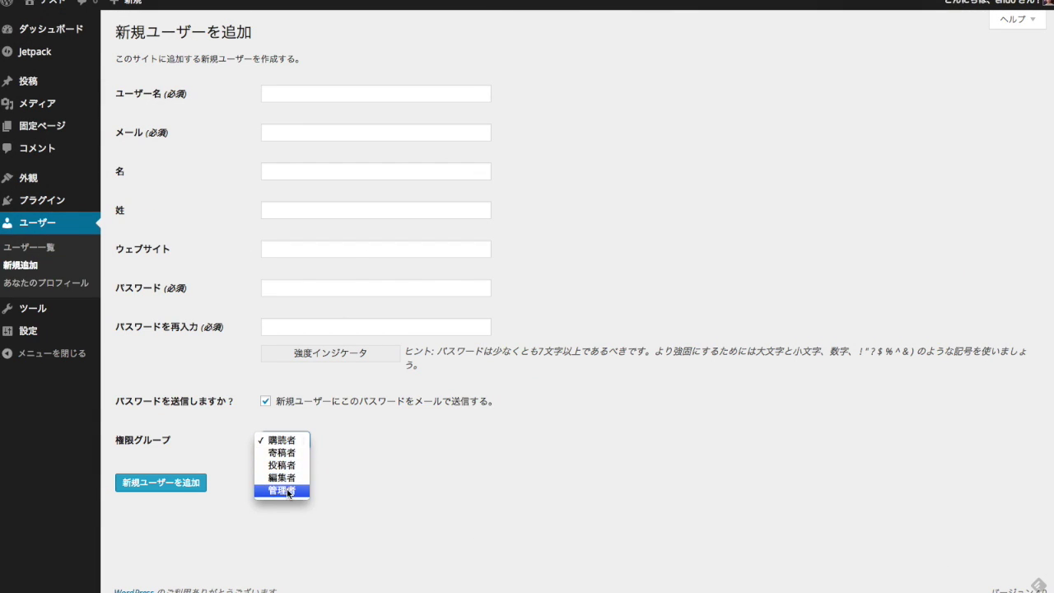
click(378, 495)
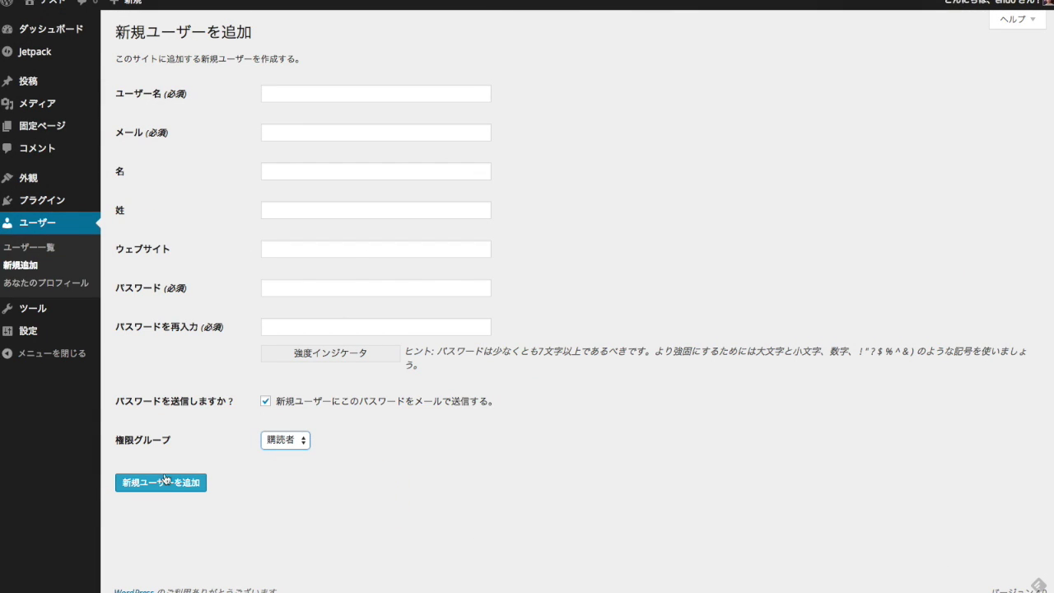
click(52, 247)
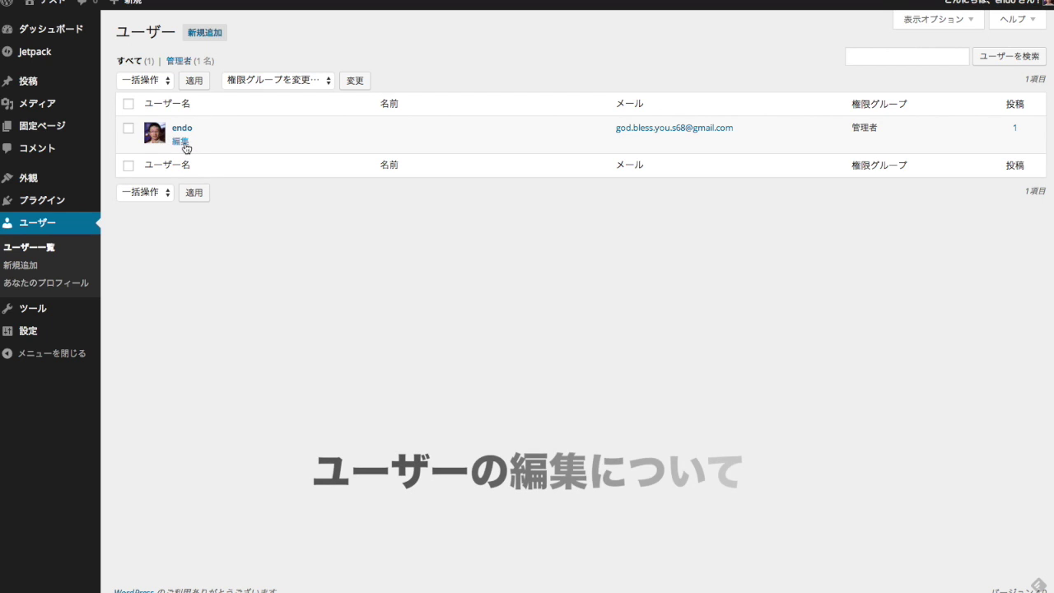
On the administrator's profile, preview ライト, ブルー, ミッドナイト and other colour schemes, then restore デフォルト.
click(183, 143)
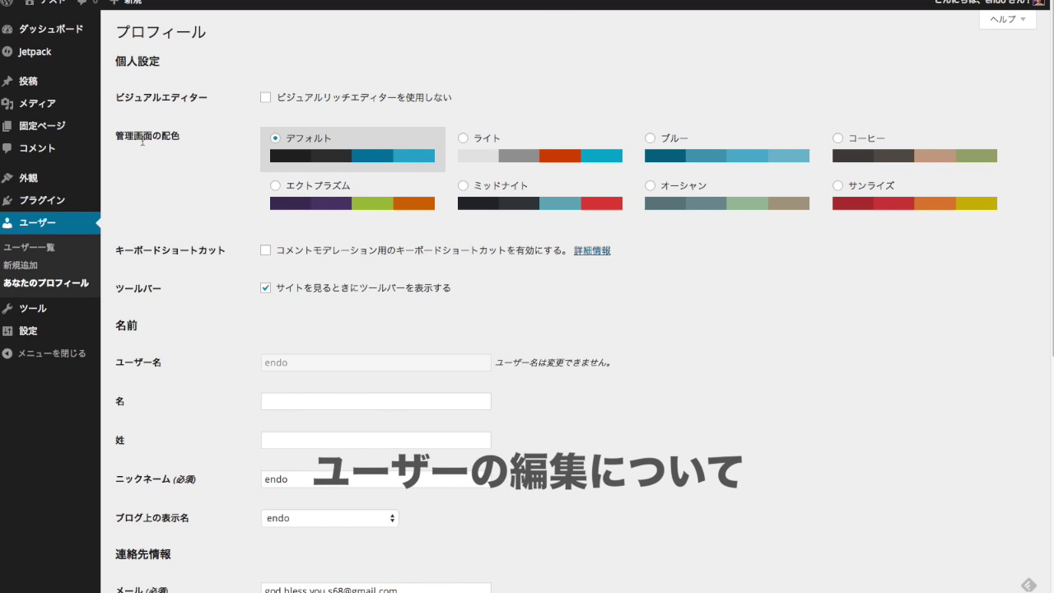
click(534, 159)
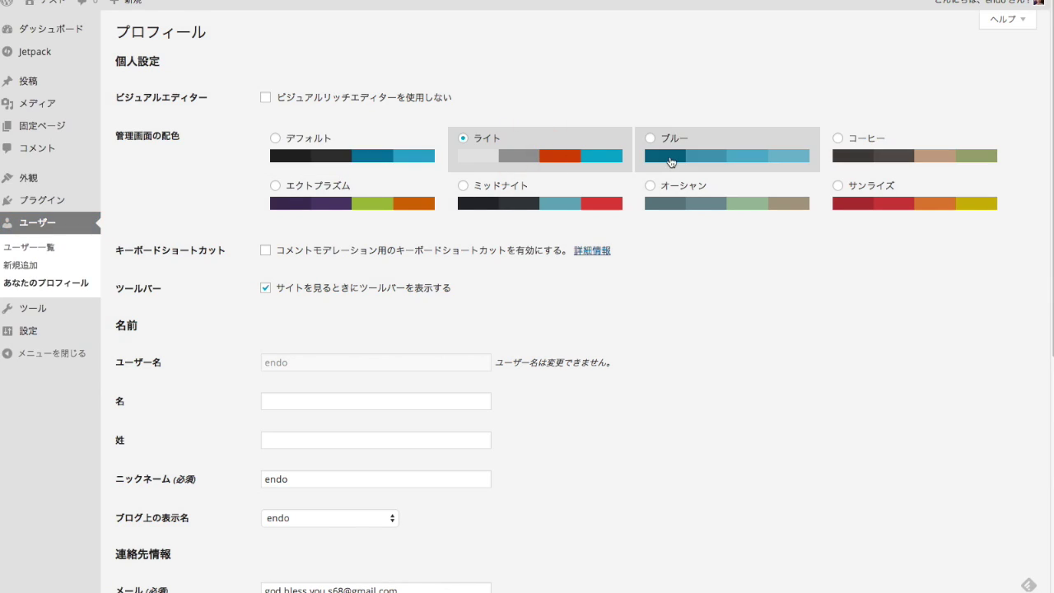
click(671, 157)
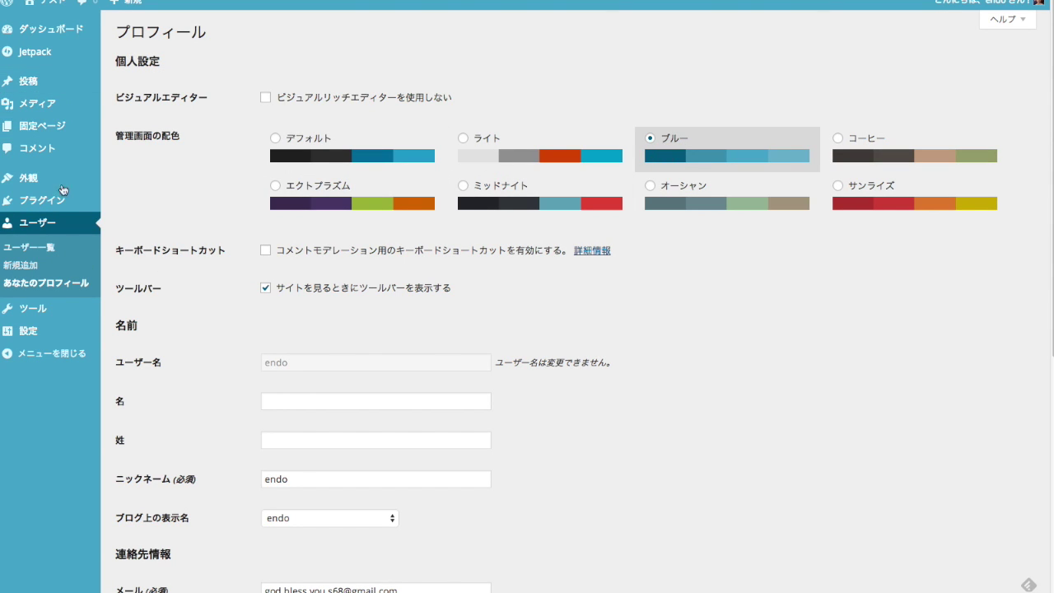
click(333, 202)
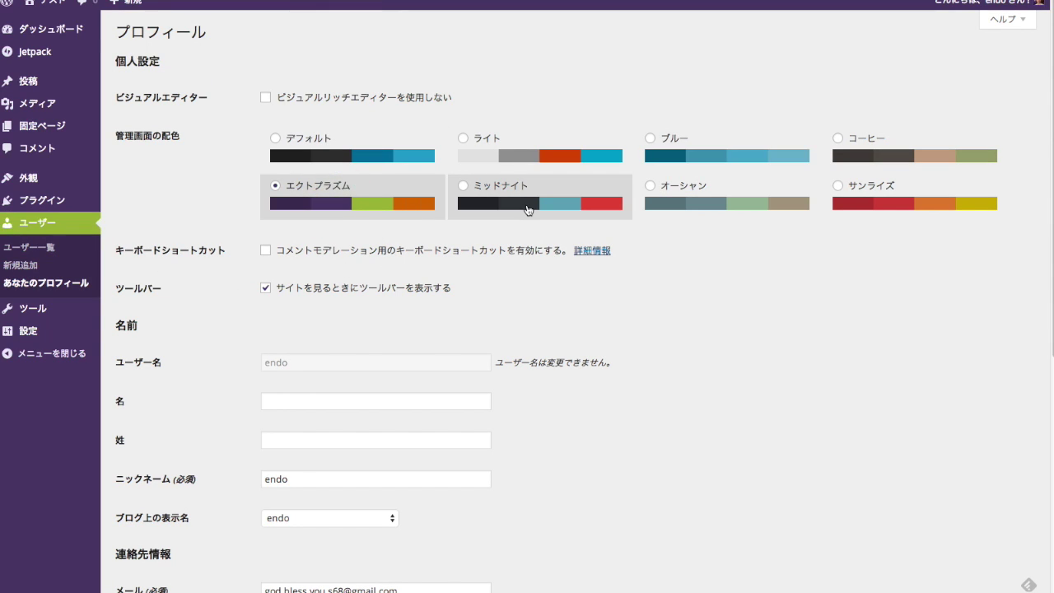
click(527, 206)
click(765, 203)
click(836, 207)
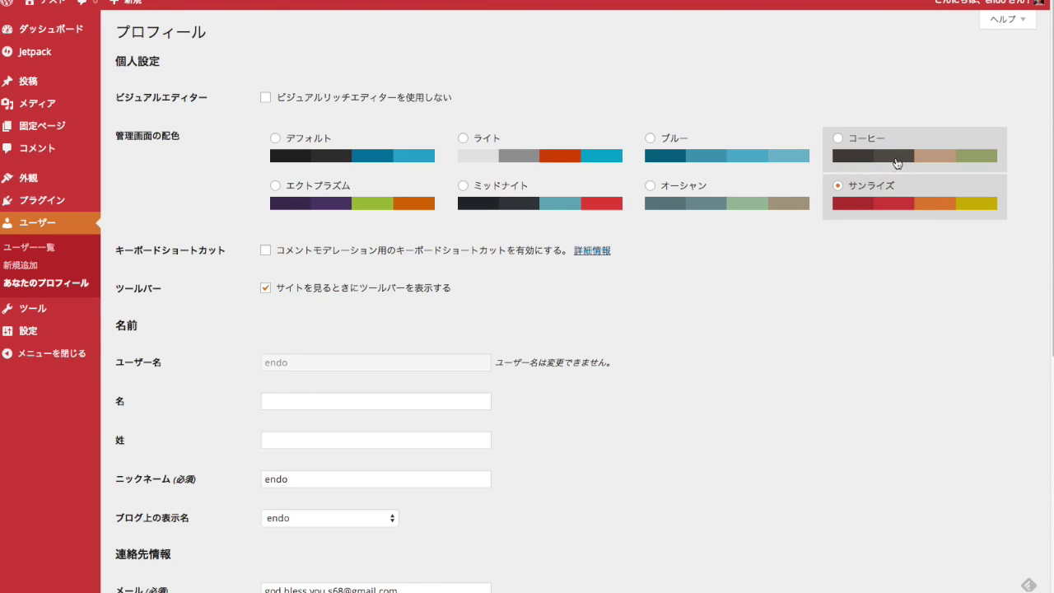
click(865, 141)
click(375, 167)
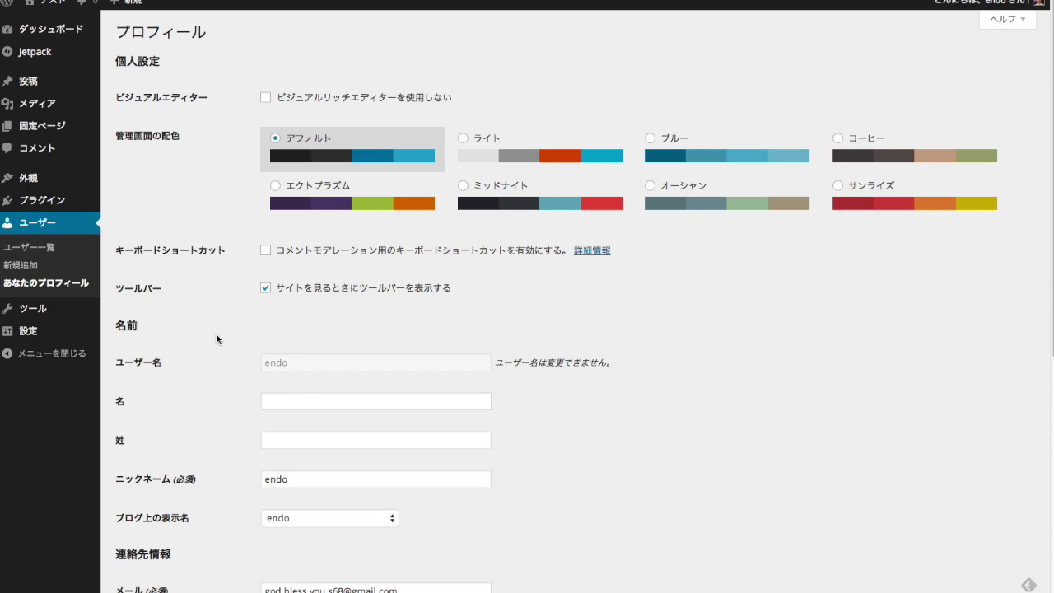
scroll(216, 339, down, 3)
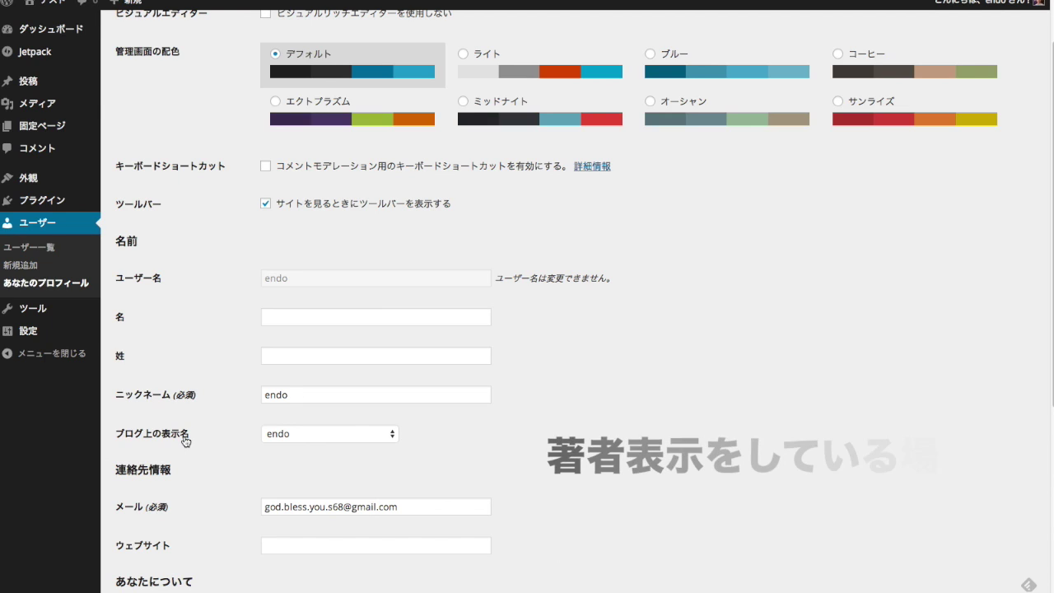
Enter the administrator's first name in 名 and last name in 姓, both converted to kanji.
click(328, 316)
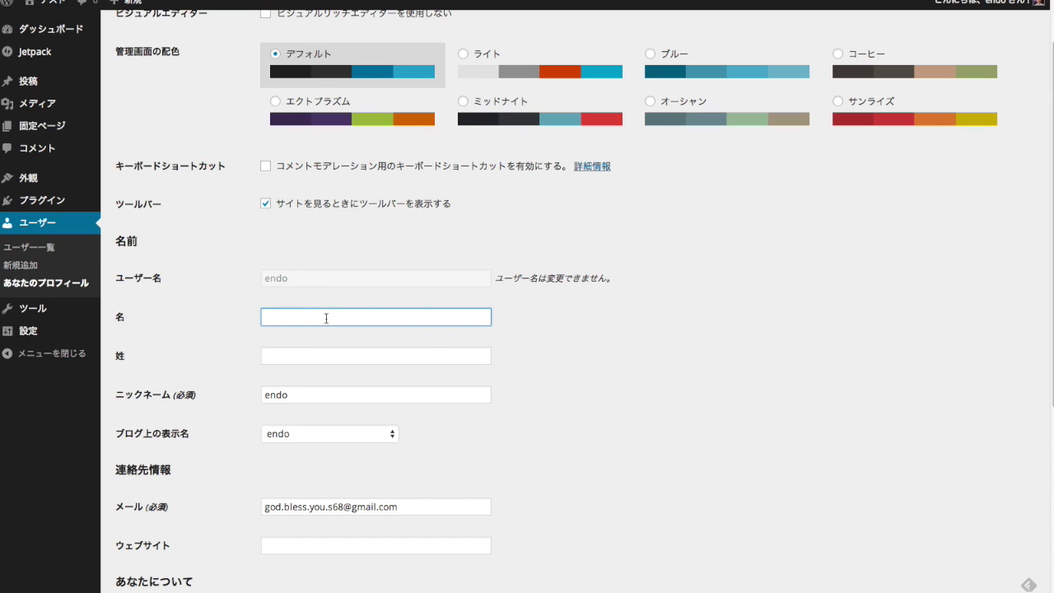
key(space)
key(Return)
key(Tab)
key(space)
key(Return)
click(634, 364)
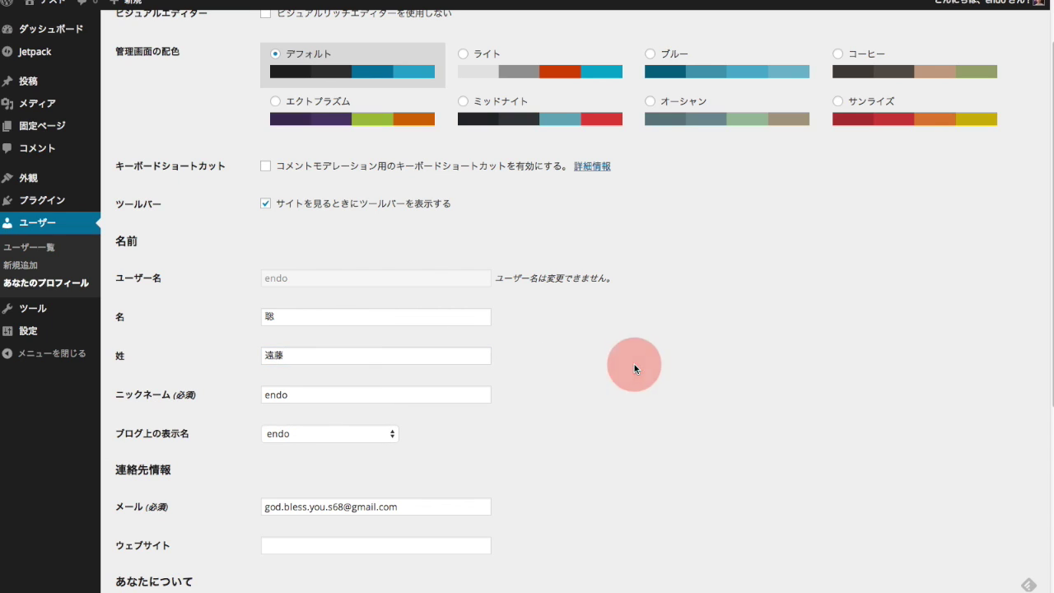
Check the ブログ上の表示名 choices but leave the public display name unchanged.
click(349, 435)
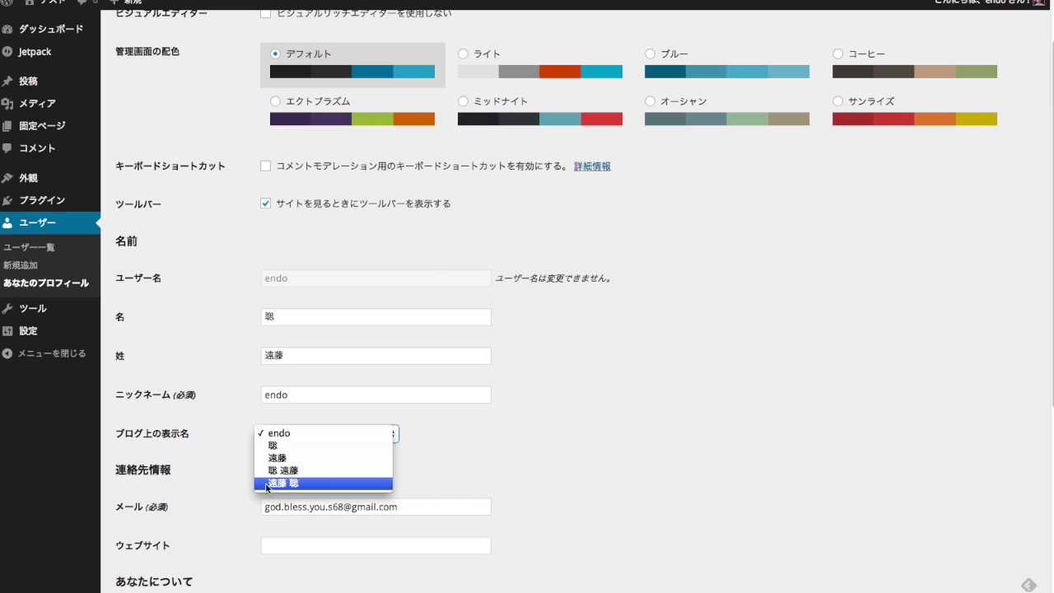
click(503, 476)
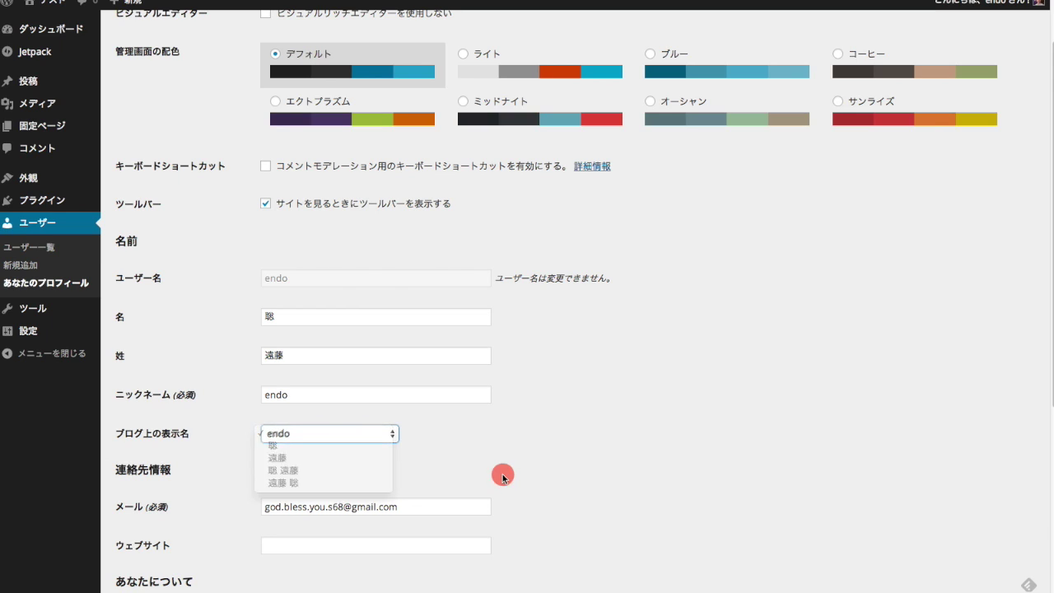
scroll(328, 527, down, 2)
Review the e-mail, biography and password fields, then save with プロフィールを更新.
click(370, 412)
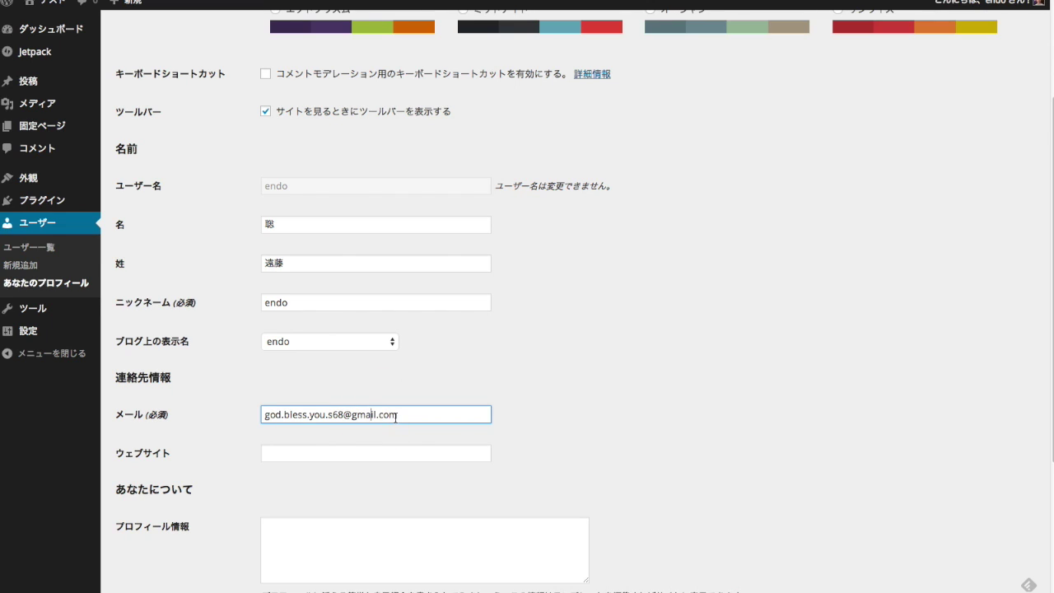
scroll(322, 438, down, 1)
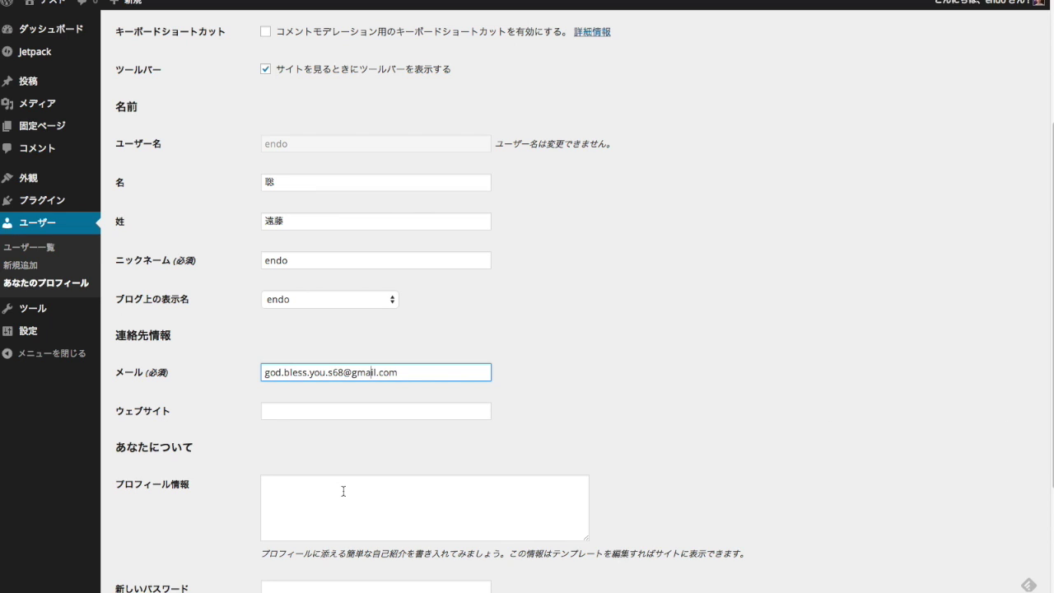
scroll(344, 491, down, 2)
click(305, 415)
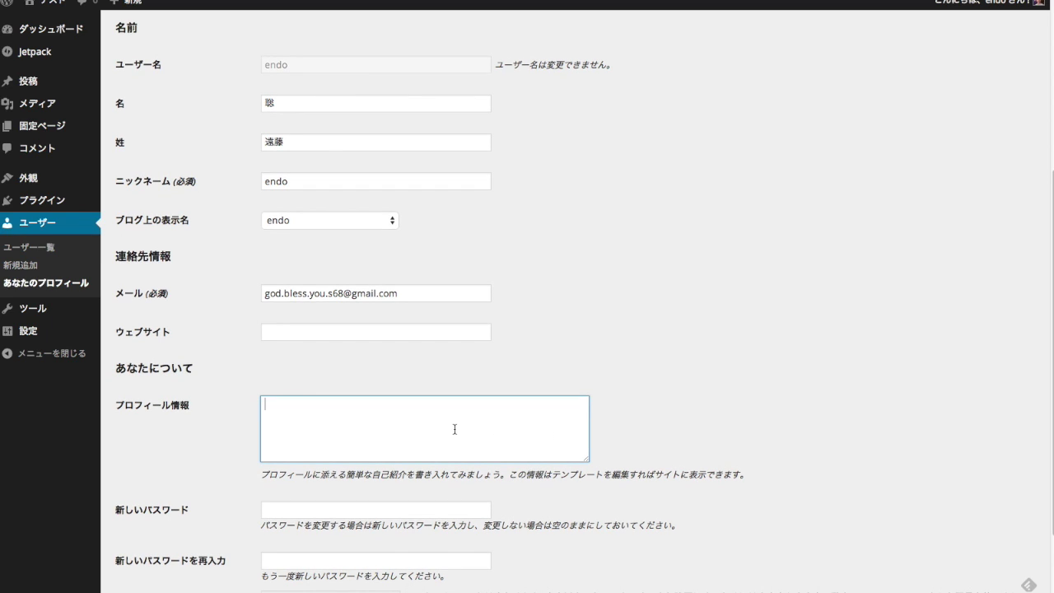
scroll(457, 429, down, 3)
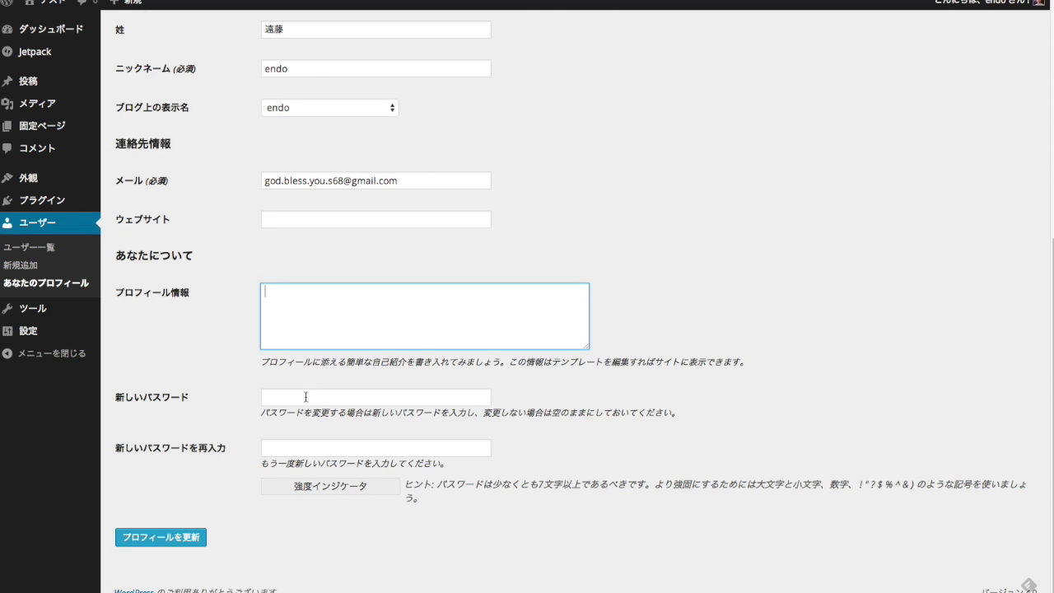
click(307, 398)
click(307, 448)
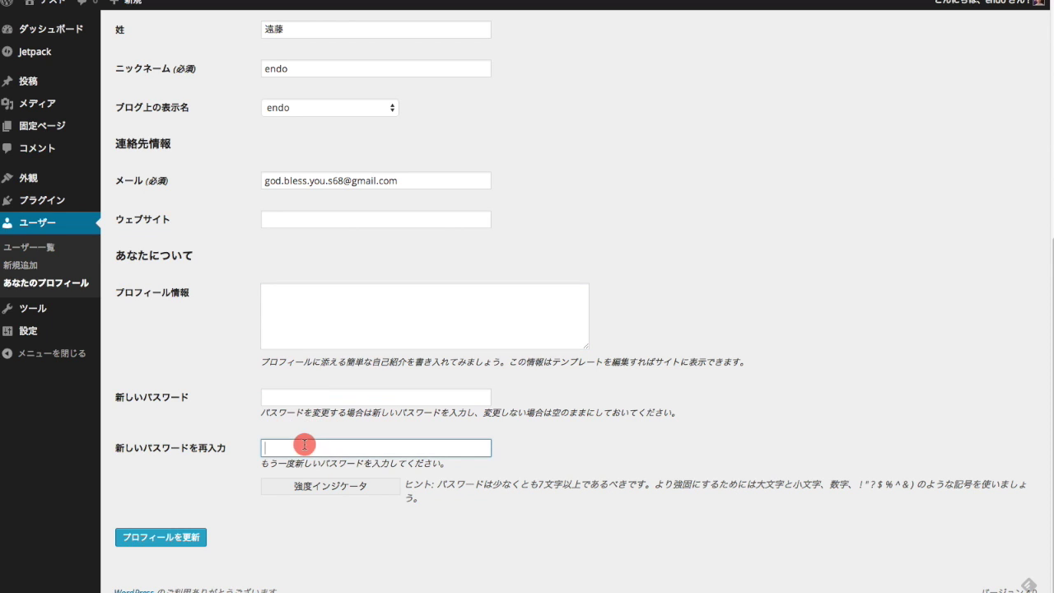
click(160, 540)
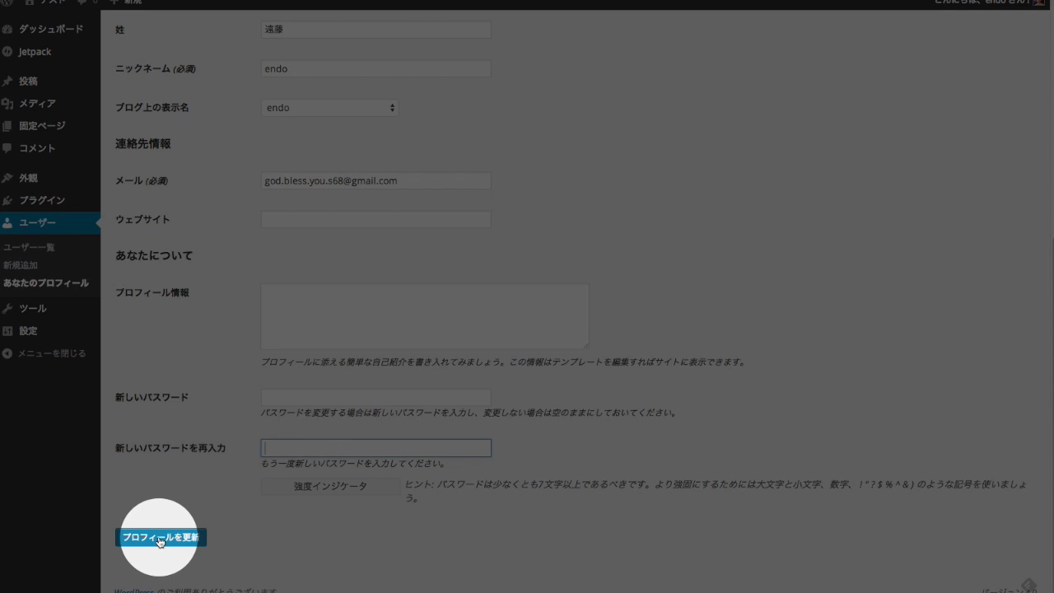
scroll(160, 540, up, 5)
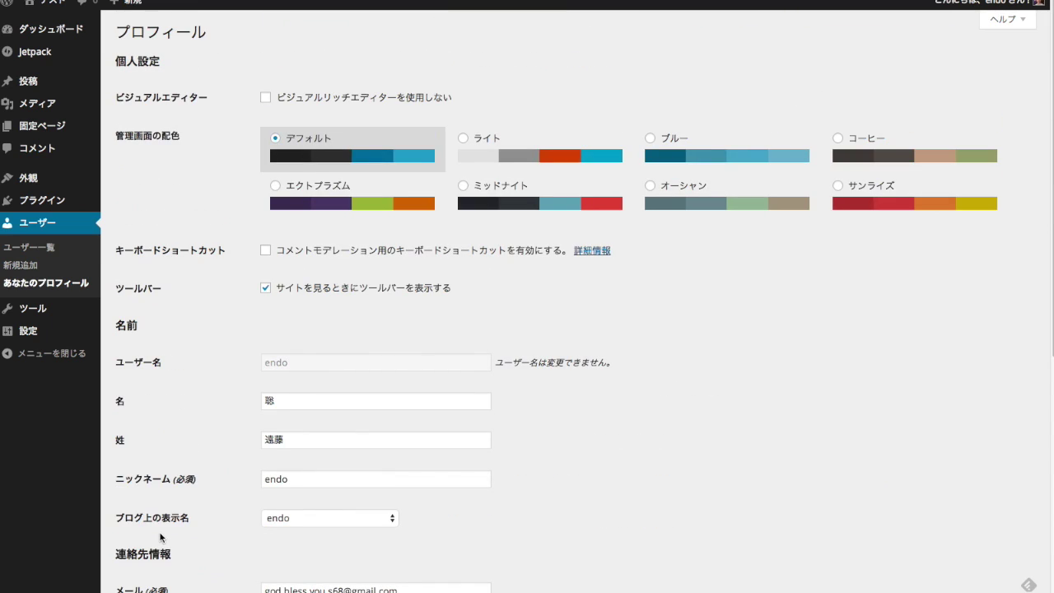